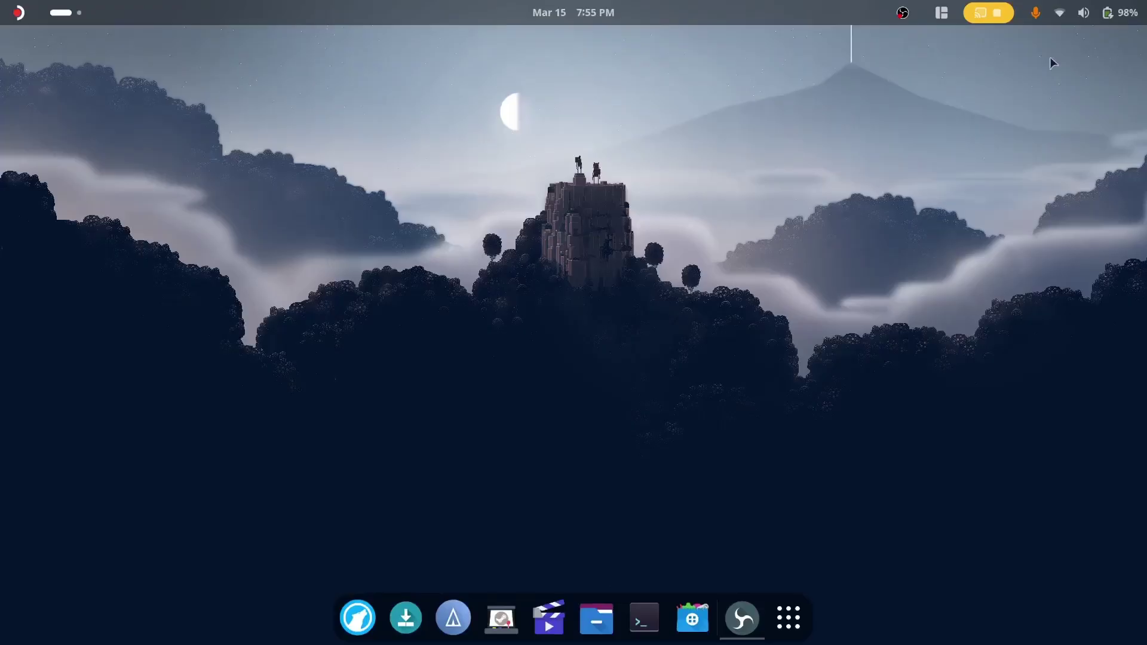
Briefly open and close the quick settings, calendar panel and Activities overview
{"action": "left_click", "coordinate": [1084, 13]}
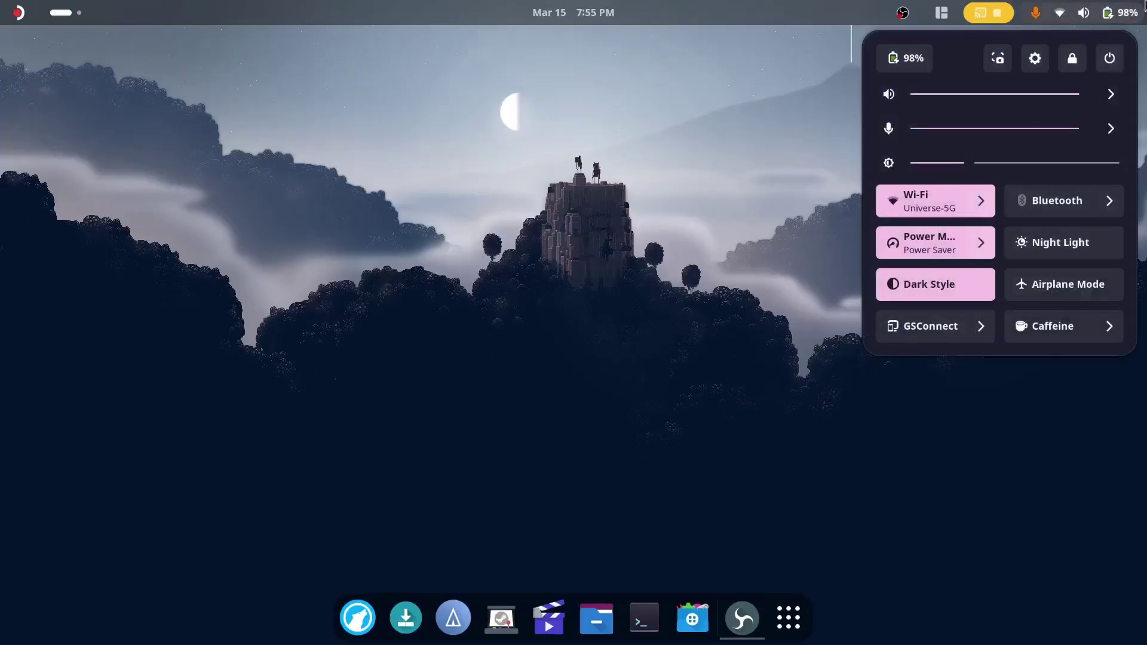
{"action": "left_click", "coordinate": [1084, 13]}
{"action": "left_click", "coordinate": [564, 4]}
{"action": "left_click", "coordinate": [564, 4]}
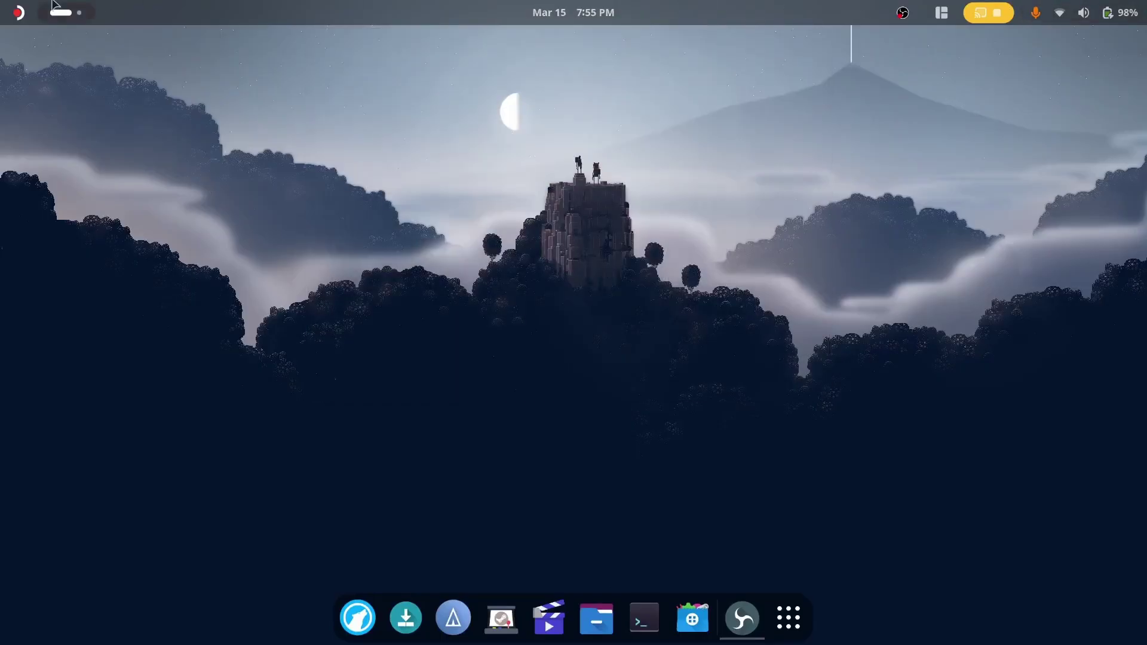
{"action": "left_click", "coordinate": [57, 11]}
{"action": "left_click", "coordinate": [57, 11]}
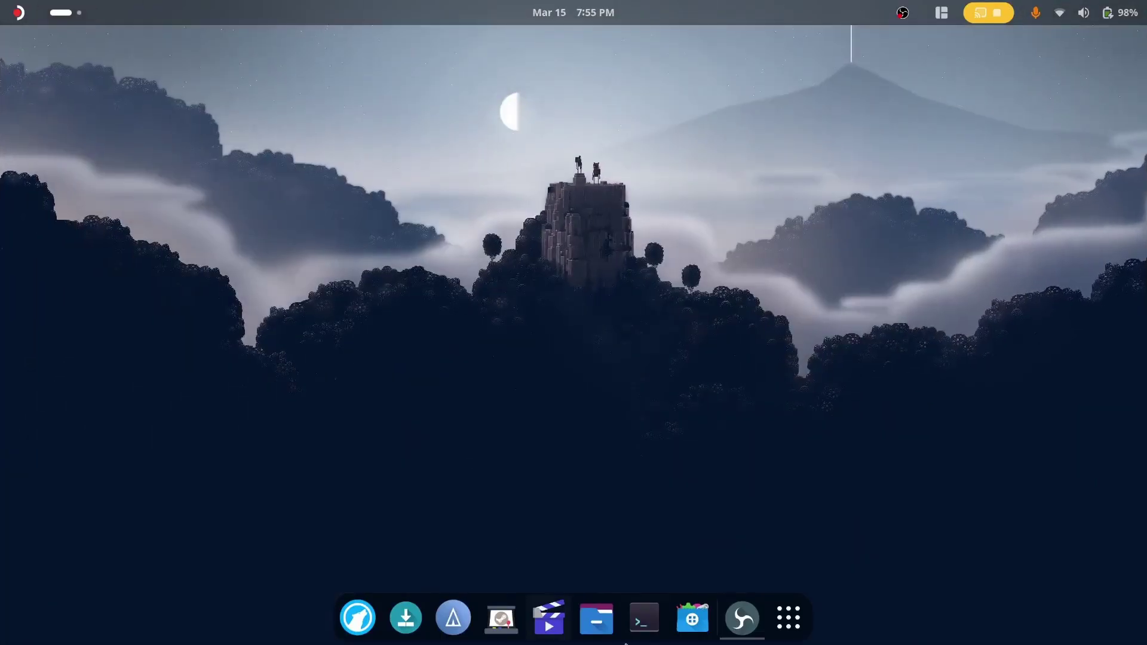
Show the grid of all applications, scroll it, and select then clear some text
{"action": "left_click", "coordinate": [788, 617]}
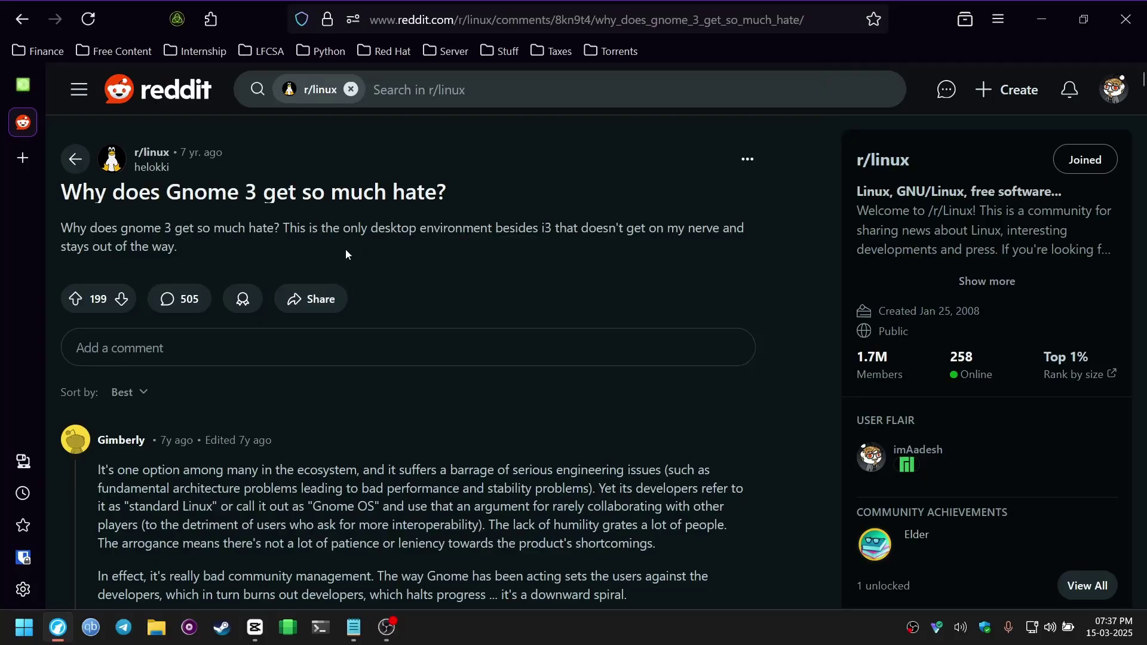
{"action": "scroll", "coordinate": [141, 225], "scroll_direction": "down", "scroll_amount": 3}
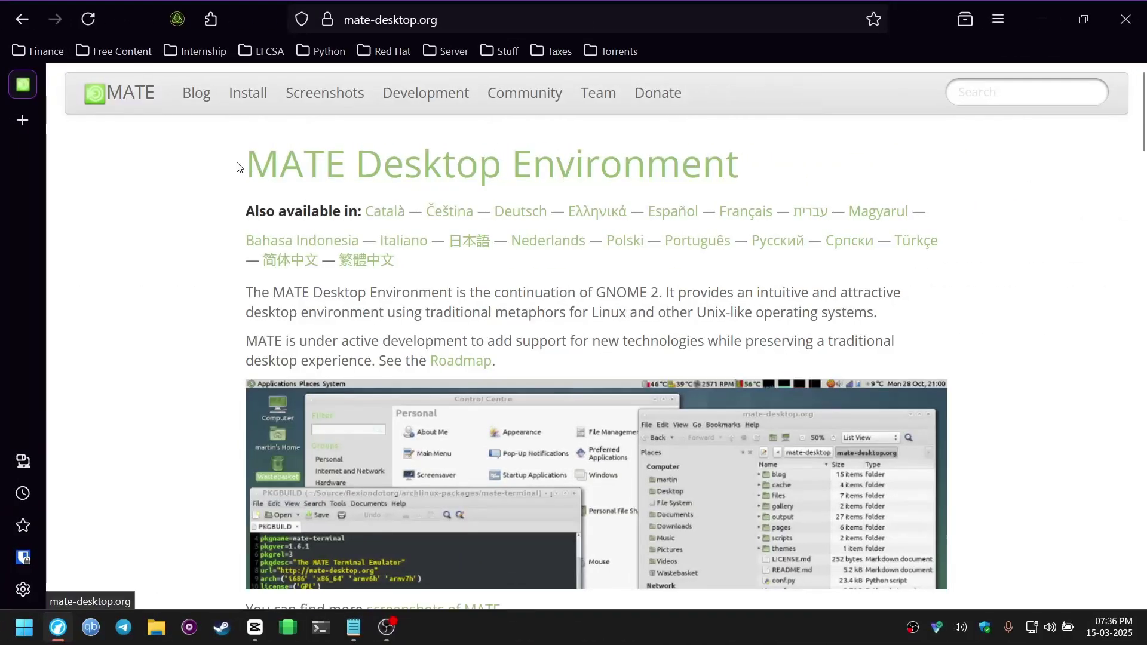
{"action": "mouse_move", "coordinate": [227, 162]}
{"action": "left_mouse_down"}
{"action": "mouse_move", "coordinate": [394, 154]}
{"action": "mouse_move", "coordinate": [240, 165]}
{"action": "left_mouse_up"}
{"action": "left_click", "coordinate": [233, 167]}
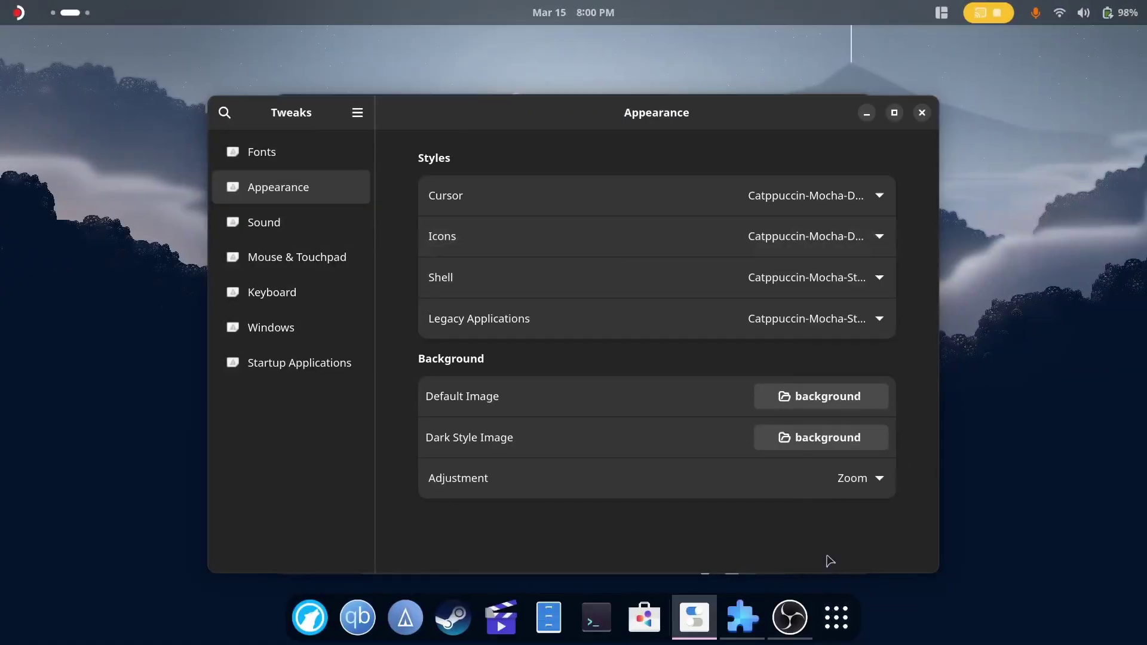
Apply the Oranchelo-Beka icon theme, then close Tweaks and the extensions window
{"action": "left_click", "coordinate": [856, 237]}
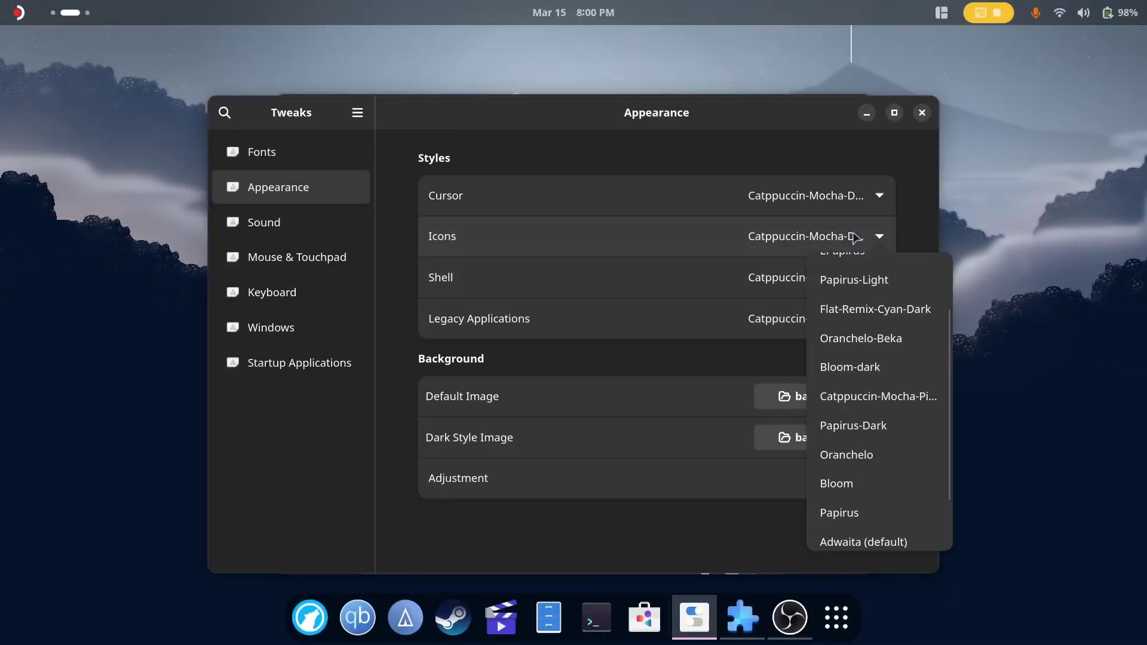
{"action": "left_click", "coordinate": [871, 339]}
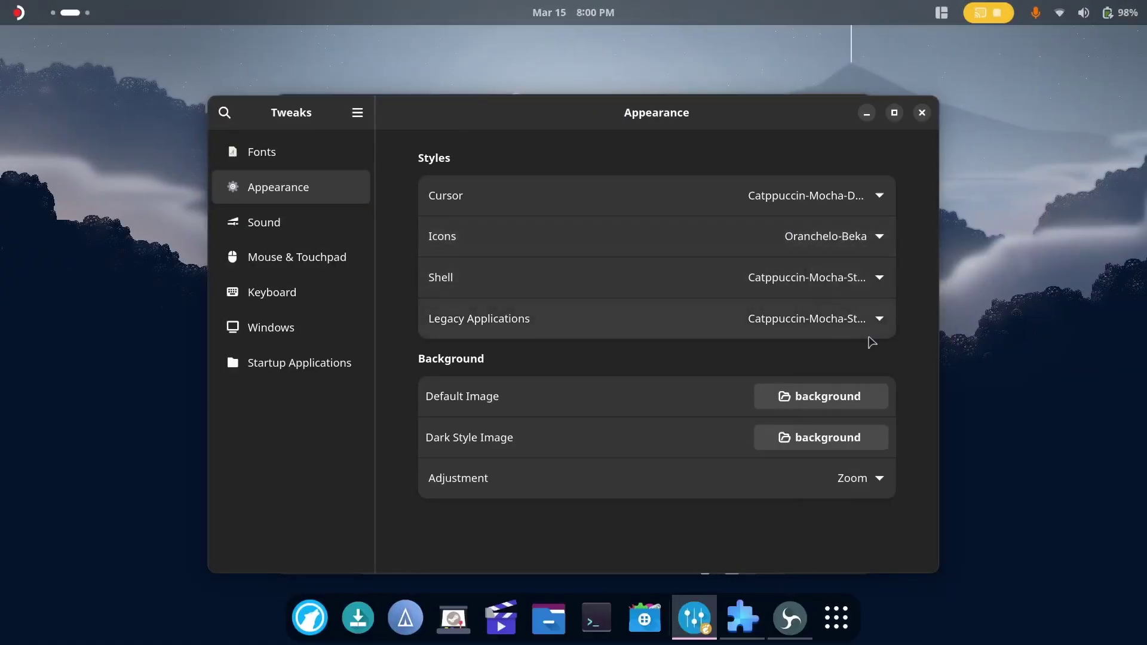
{"action": "left_click", "coordinate": [921, 113]}
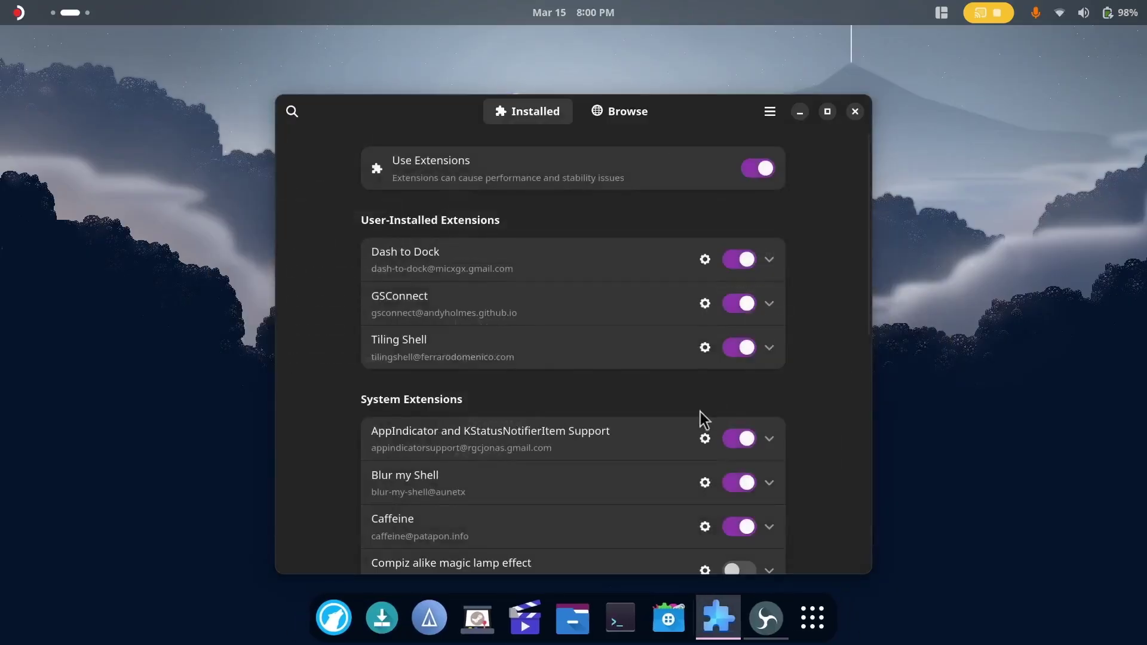
{"action": "left_click", "coordinate": [856, 112]}
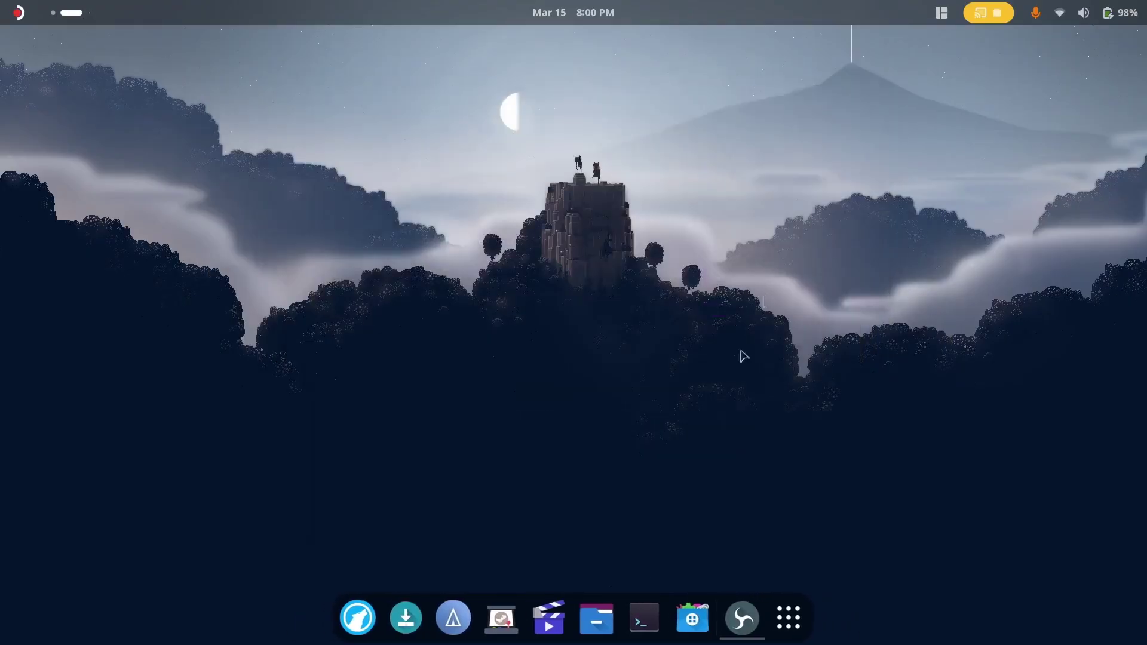
Open the Files Home window, close it, and bring up the Activities overview with Super
{"action": "left_click", "coordinate": [594, 618]}
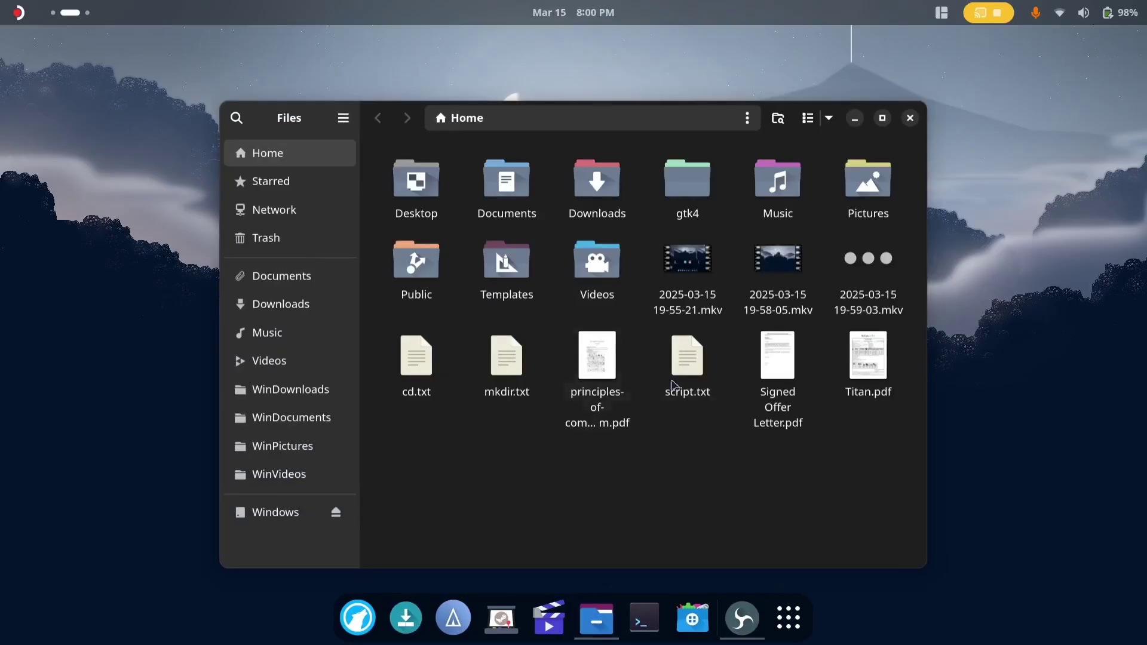
{"action": "left_click", "coordinate": [910, 118]}
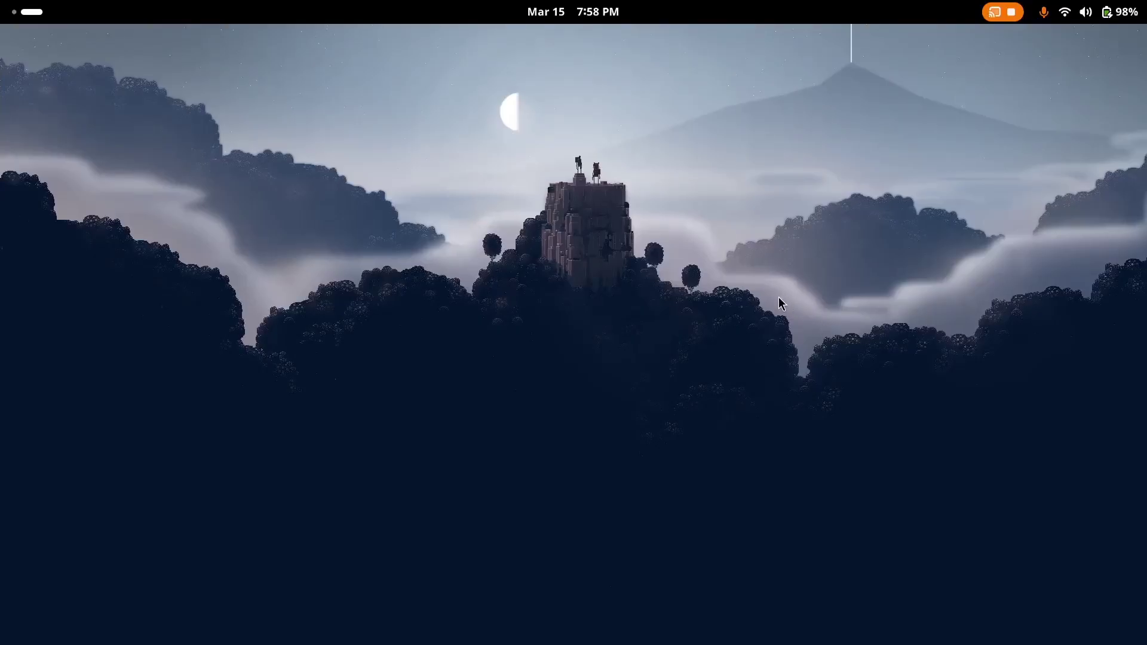
{"action": "key", "text": "super"}
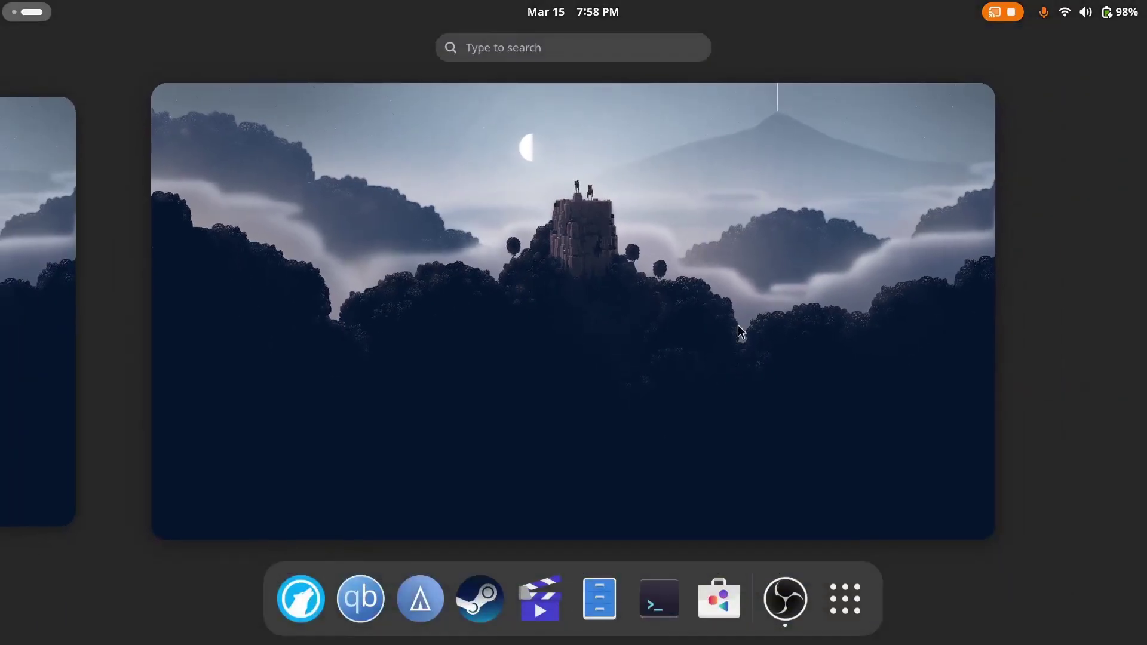
Toggle the calendar panel and quick settings, then leave the overview for the desktop
{"action": "left_click", "coordinate": [573, 11]}
{"action": "left_click", "coordinate": [574, 11]}
{"action": "left_click", "coordinate": [1138, 9]}
{"action": "left_click", "coordinate": [743, 235]}
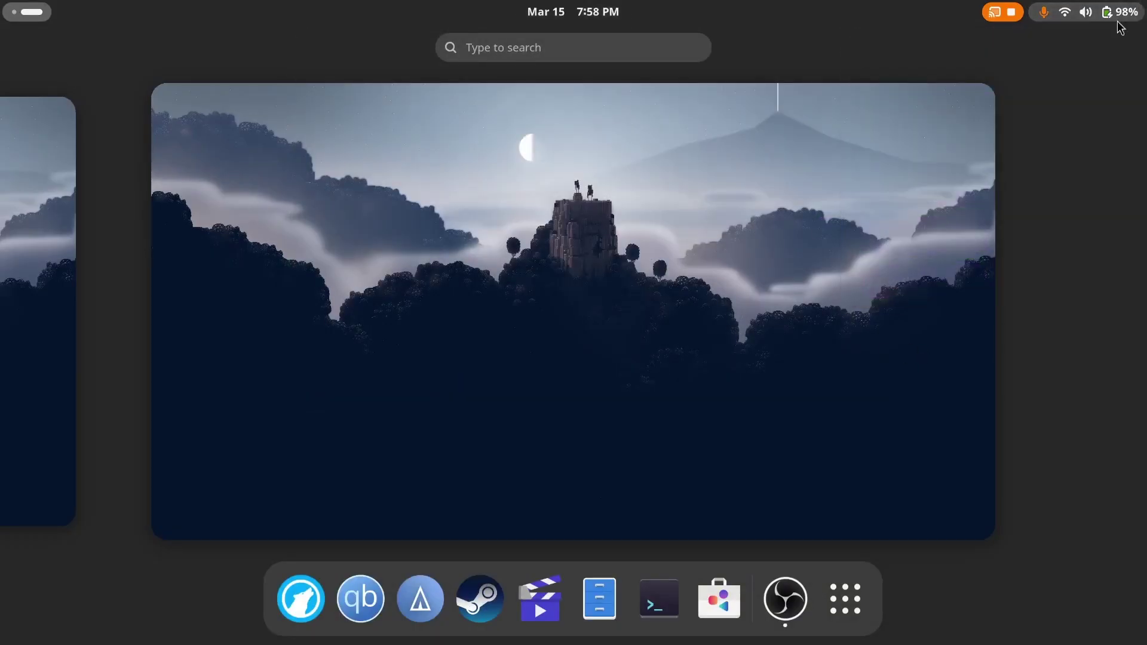
{"action": "left_click", "coordinate": [743, 235]}
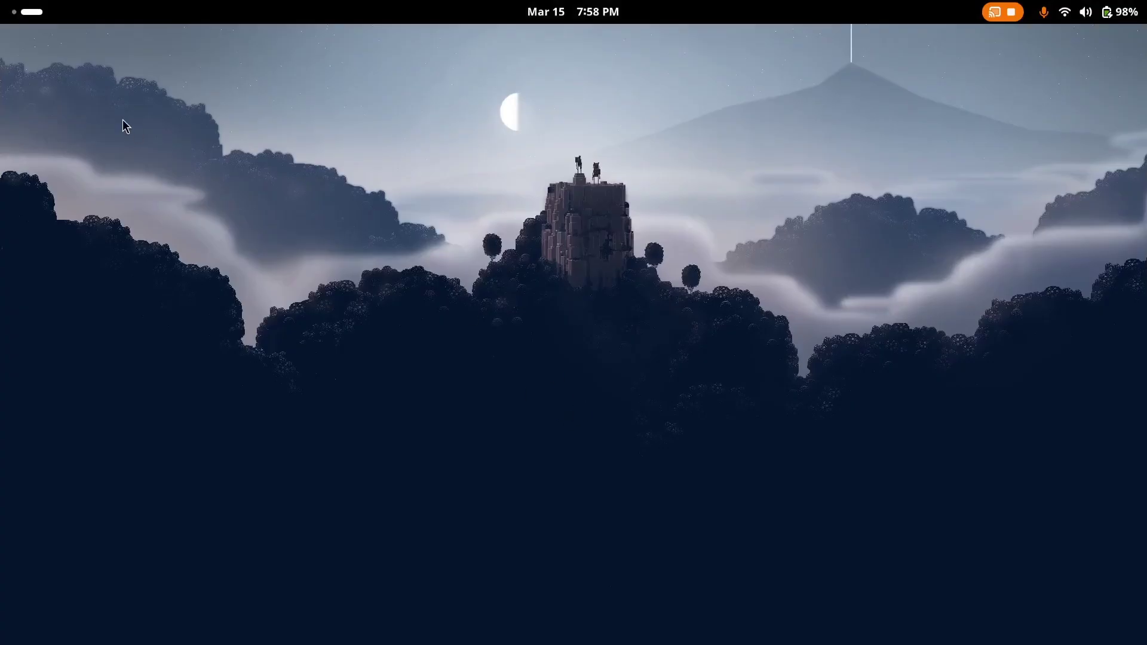
Cycle through the Activities overview and app grid, then launch the file manager
{"action": "left_click", "coordinate": [33, 15]}
{"action": "left_click", "coordinate": [34, 15]}
{"action": "left_click", "coordinate": [34, 15]}
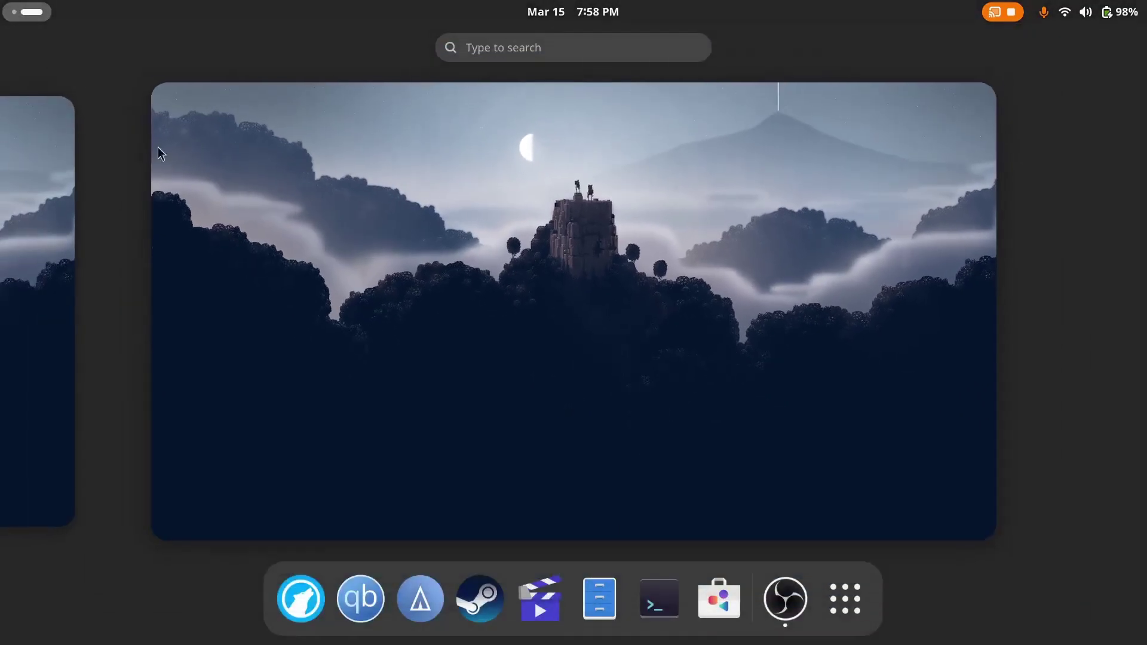
{"action": "left_click", "coordinate": [826, 571]}
{"action": "left_click", "coordinate": [832, 575]}
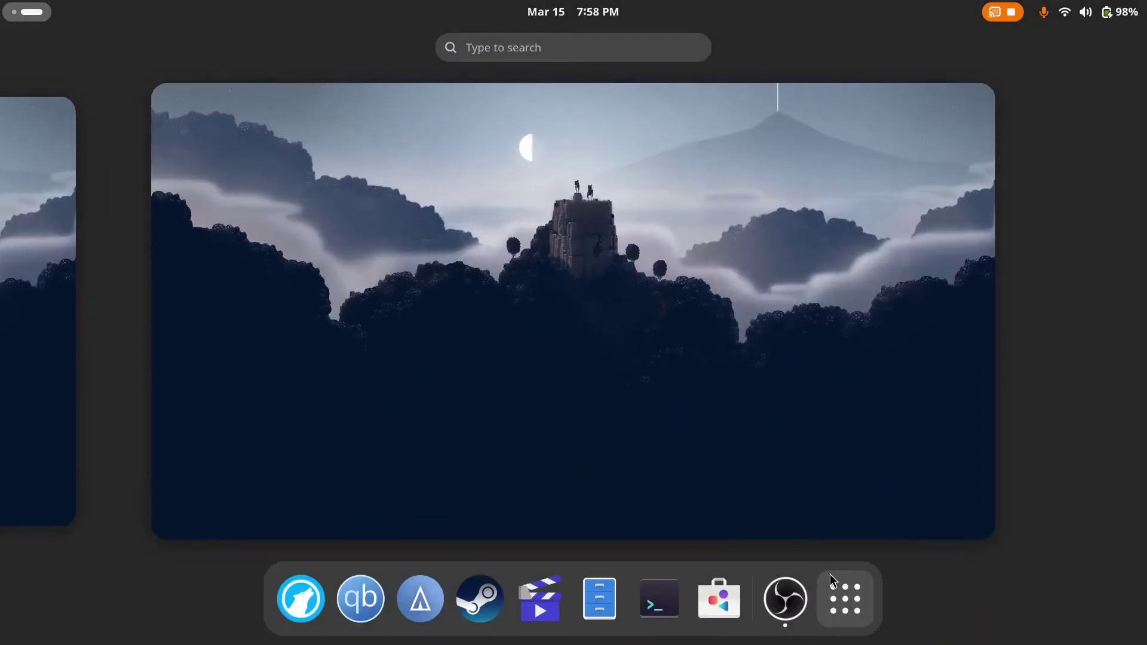
{"action": "left_click", "coordinate": [702, 362]}
{"action": "key", "text": "super"}
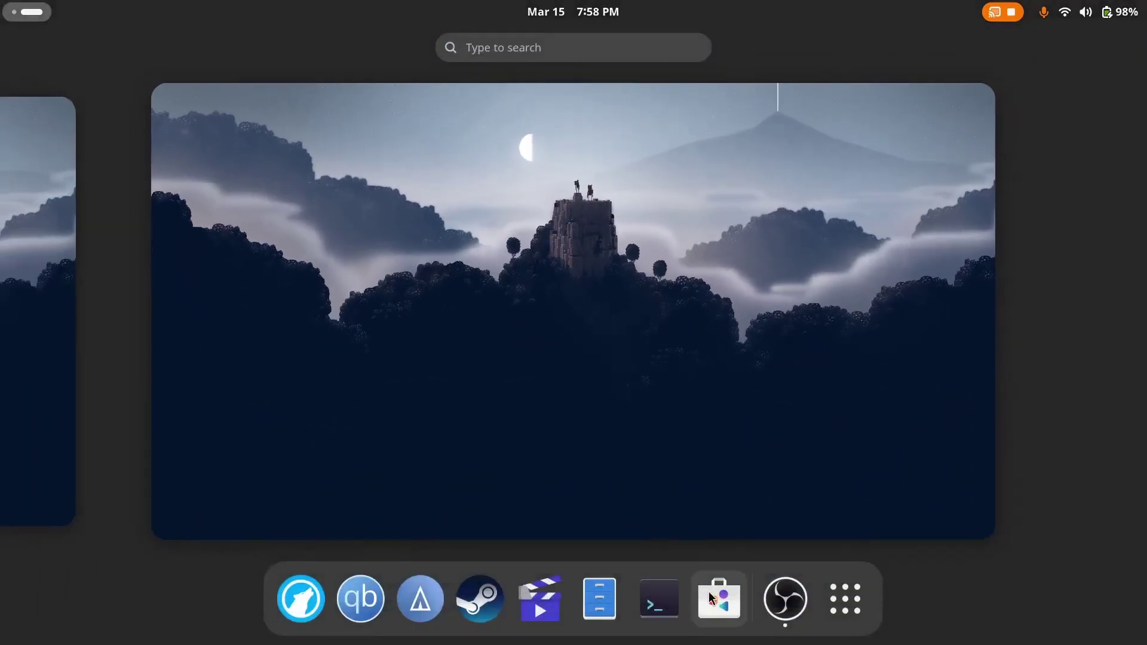
{"action": "left_click", "coordinate": [612, 606]}
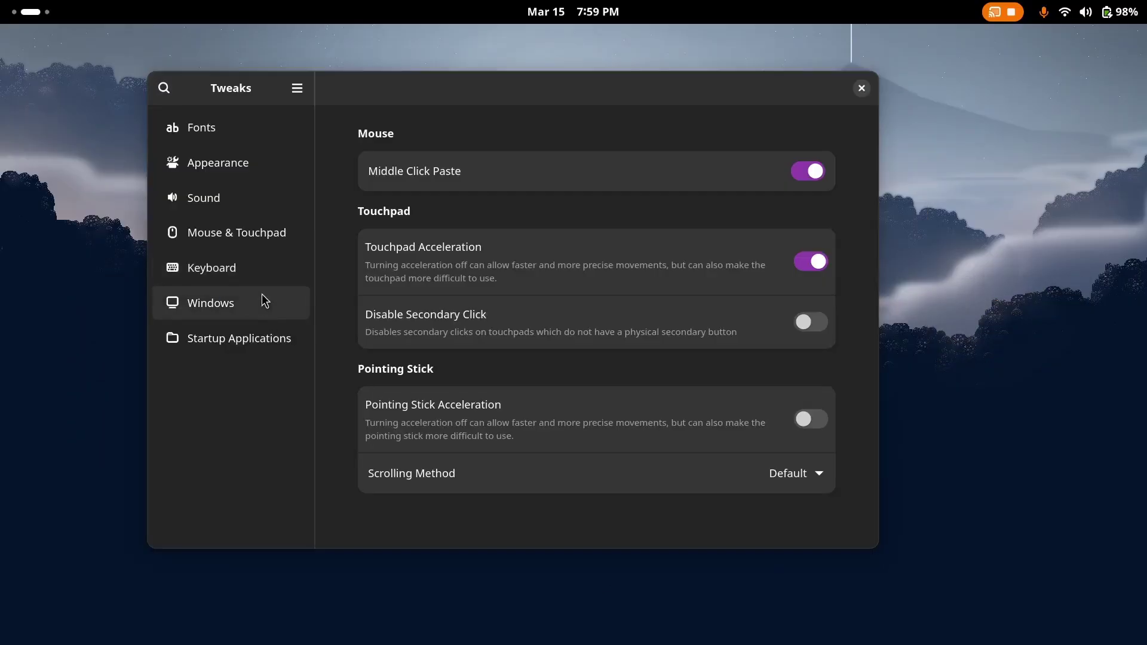
Add maximize and minimize buttons to window titlebars in the window settings
{"action": "left_click", "coordinate": [258, 308]}
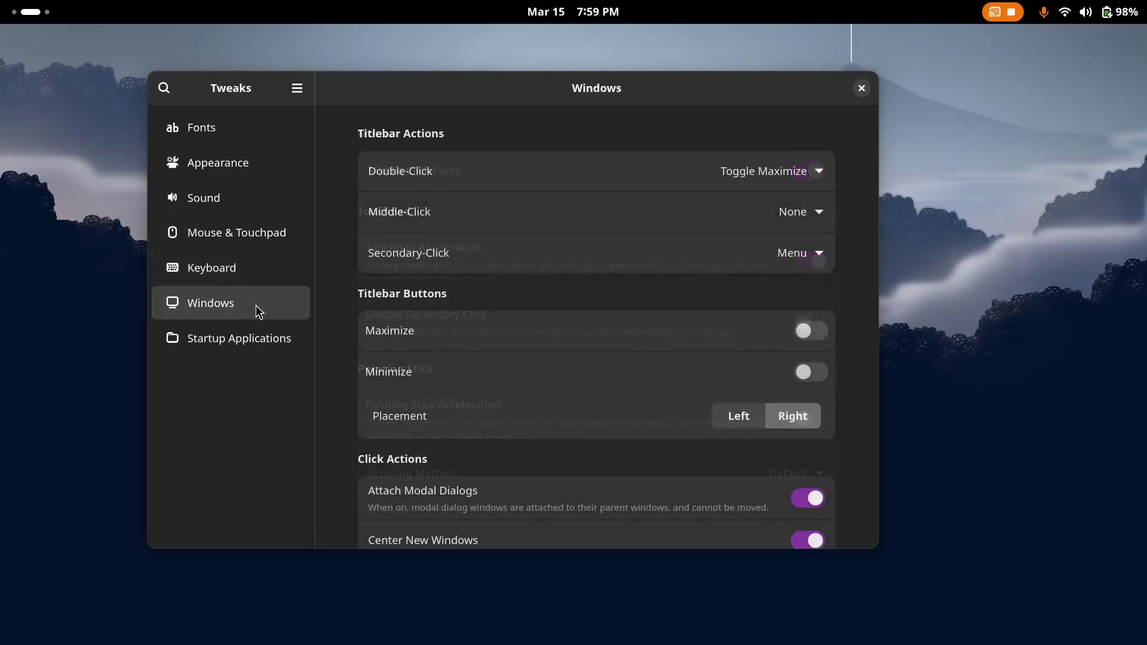
{"action": "left_click", "coordinate": [811, 332]}
{"action": "left_click", "coordinate": [817, 372]}
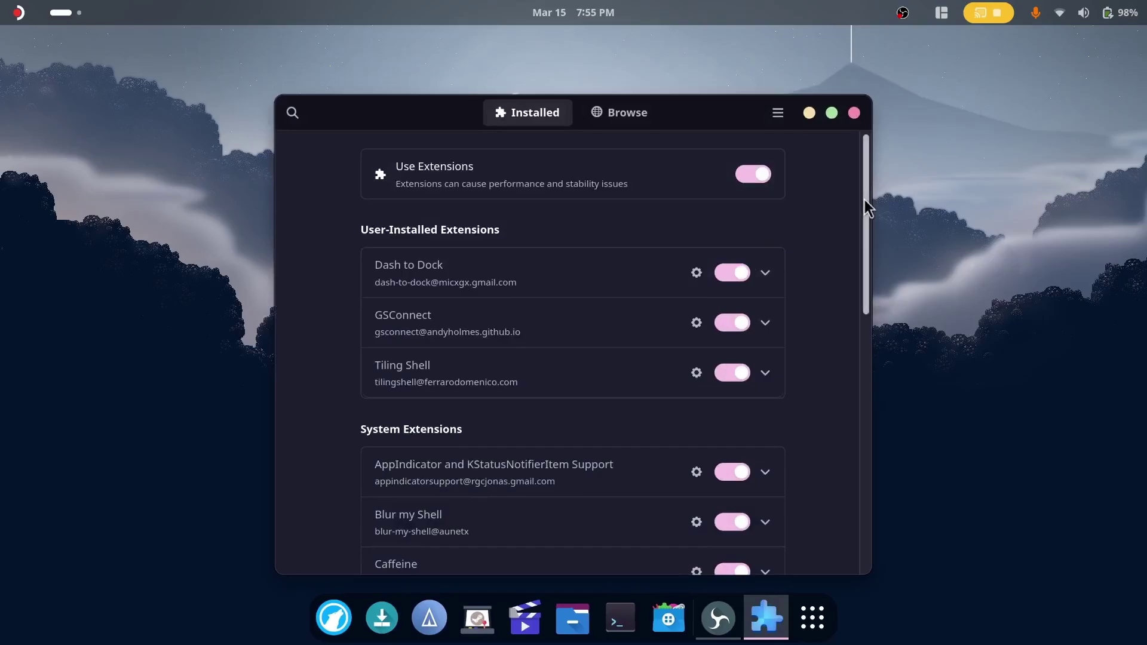
{"action": "left_click_drag", "start_coordinate": [864, 200], "coordinate": [838, 175]}
Close the extensions window and view the cursor theme list without changing it
{"action": "left_click", "coordinate": [855, 112]}
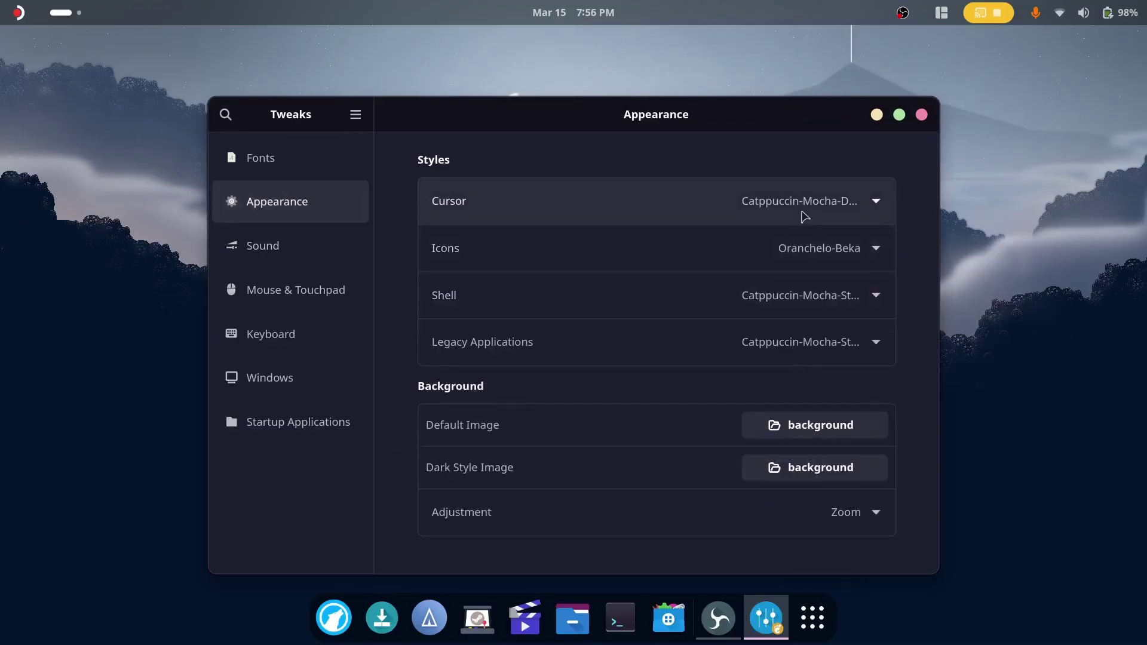
{"action": "left_click", "coordinate": [802, 214]}
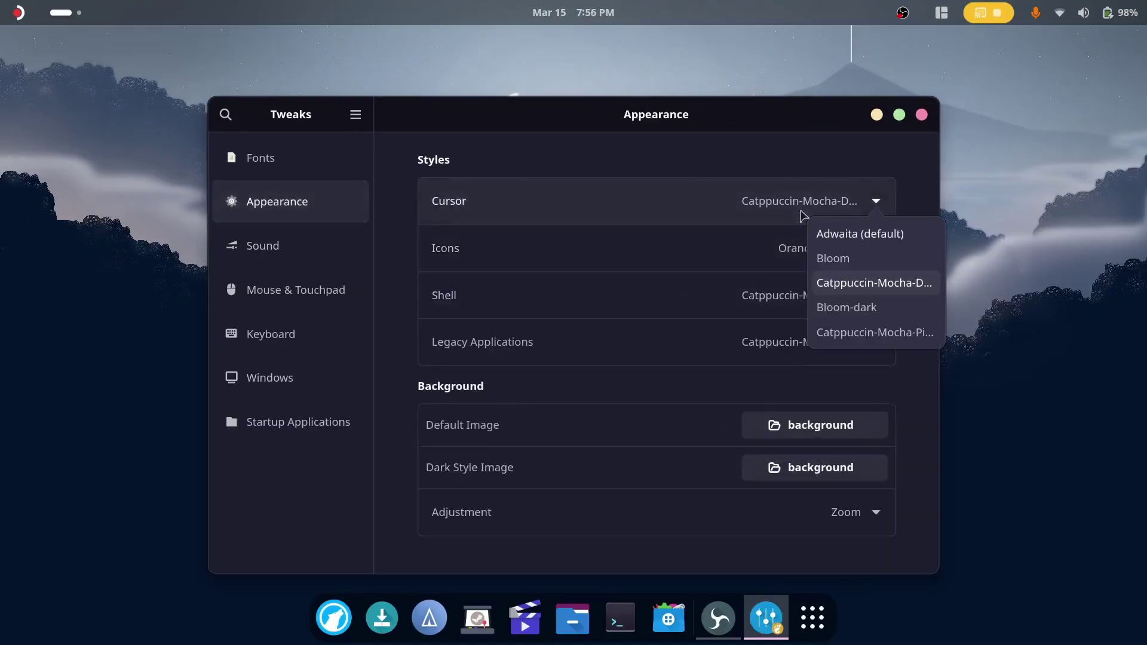
{"action": "left_click", "coordinate": [800, 214]}
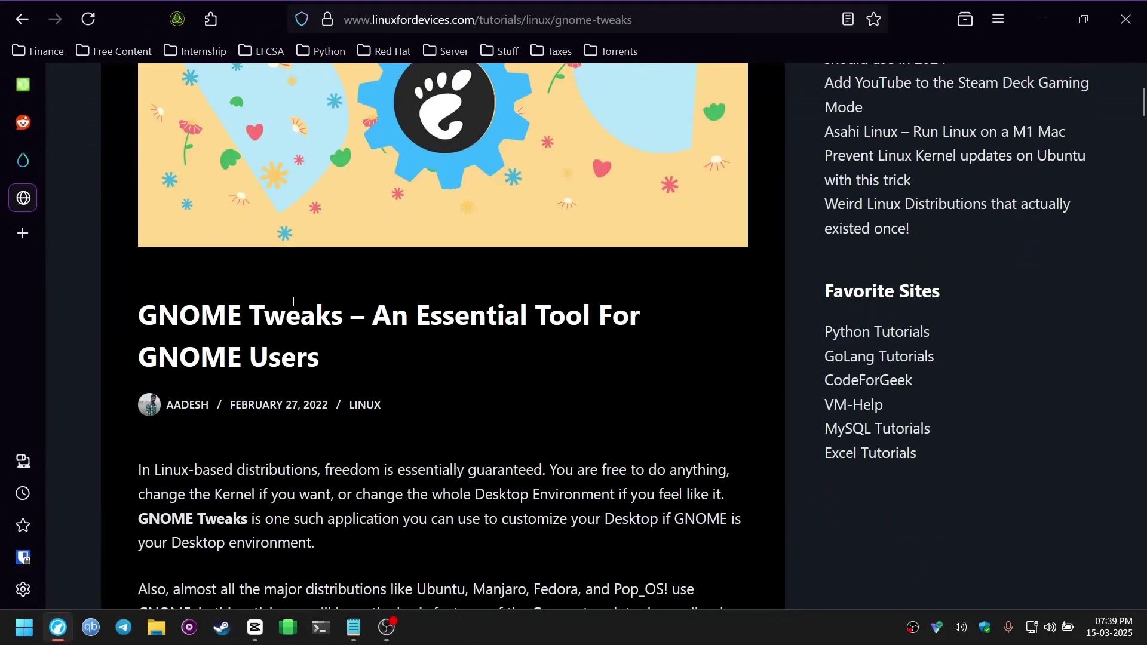
Select and deselect the GNOME Tweaks article title, then scroll down to the About dialog screenshot
{"action": "left_click_drag", "start_coordinate": [189, 315], "coordinate": [339, 356]}
{"action": "left_click", "coordinate": [338, 354]}
{"action": "scroll", "coordinate": [338, 358], "scroll_direction": "down", "scroll_amount": 1}
{"action": "scroll", "coordinate": [339, 359], "scroll_direction": "down", "scroll_amount": 3}
{"action": "scroll", "coordinate": [338, 360], "scroll_direction": "down", "scroll_amount": 3}
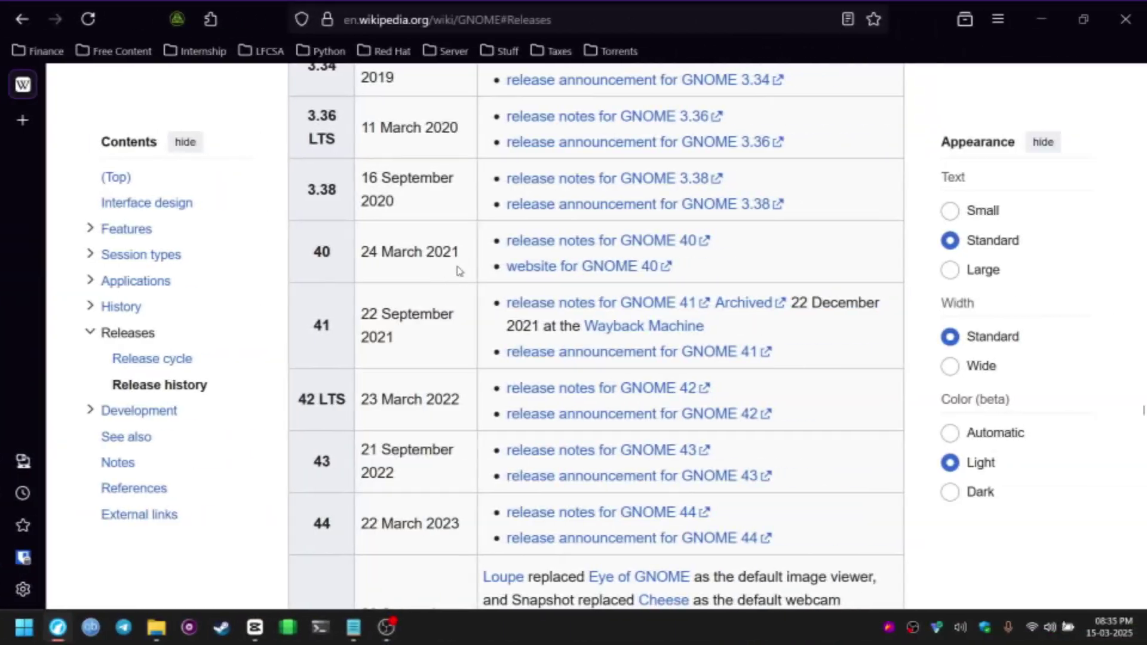
Highlight the GNOME 40 date 24 March 2021, scroll to versions 41–47, then switch apps
{"action": "left_click_drag", "start_coordinate": [460, 252], "coordinate": [362, 252]}
{"action": "left_click", "coordinate": [366, 246]}
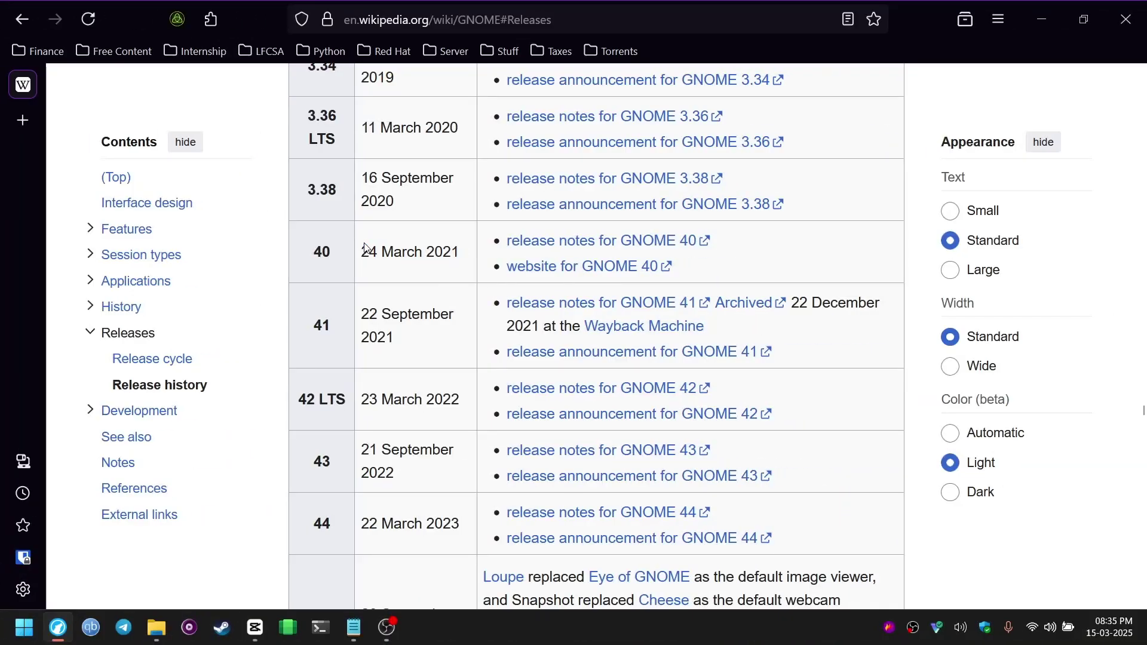
{"action": "scroll", "coordinate": [368, 245], "scroll_direction": "down", "scroll_amount": 6}
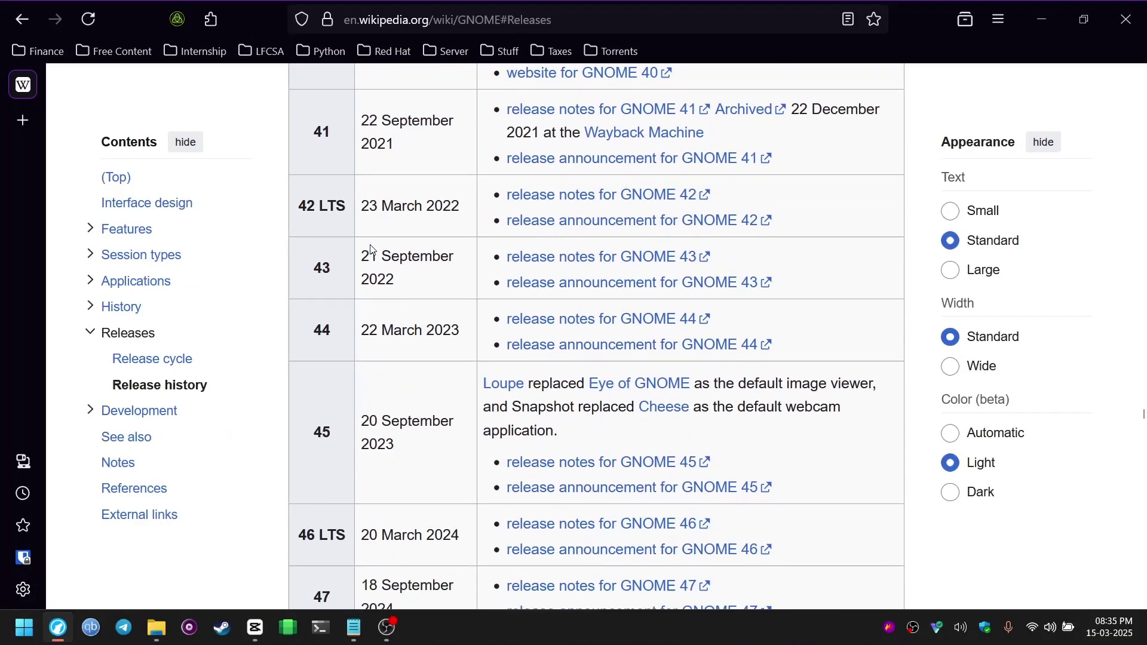
{"action": "left_click", "coordinate": [382, 626]}
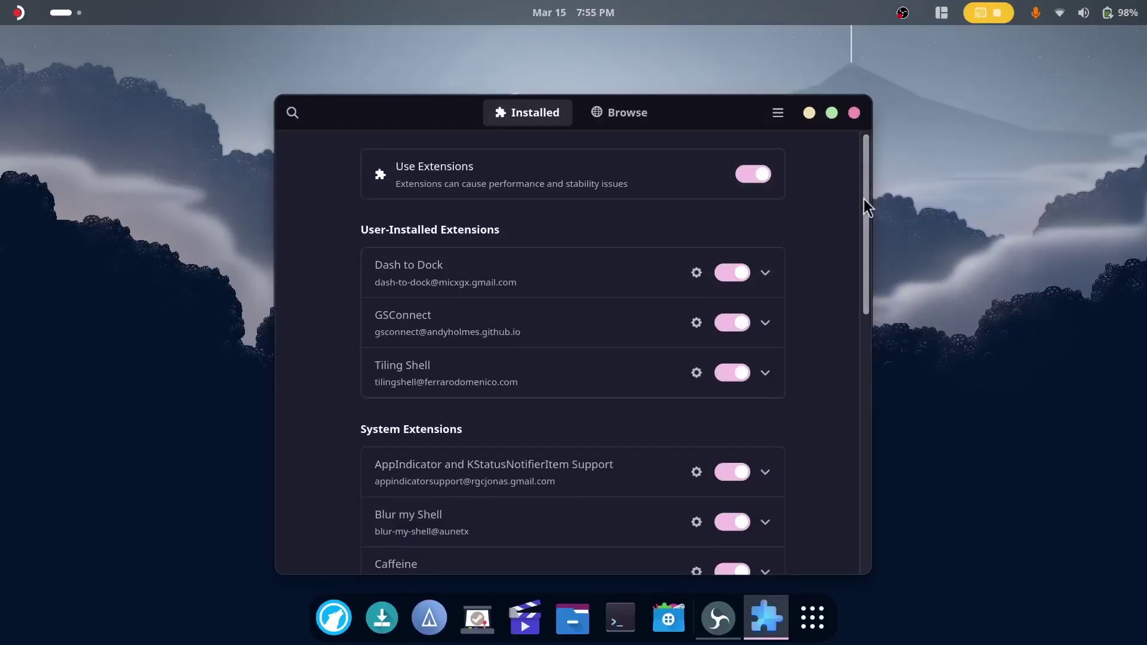
Scroll the Extensions and btop lists, then view the Home and 32 GB Bazzite partitions in Disks
{"action": "left_click_drag", "start_coordinate": [865, 199], "coordinate": [852, 335]}
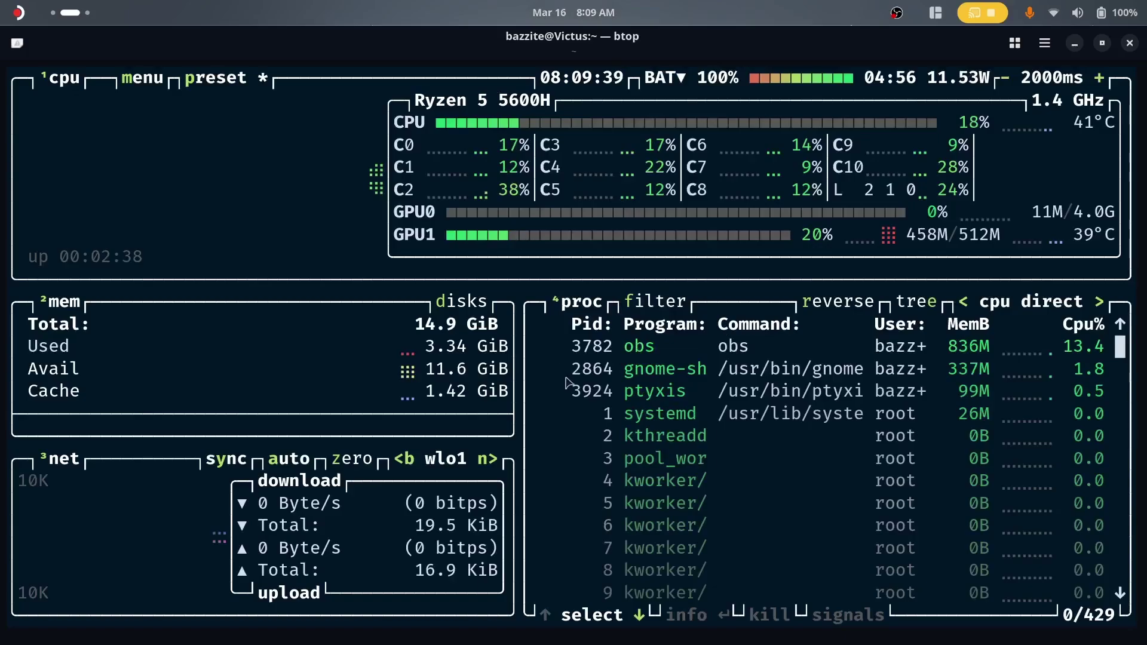
{"action": "scroll", "coordinate": [567, 383], "scroll_direction": "down", "scroll_amount": 3}
{"action": "scroll", "coordinate": [723, 456], "scroll_direction": "up", "scroll_amount": 3}
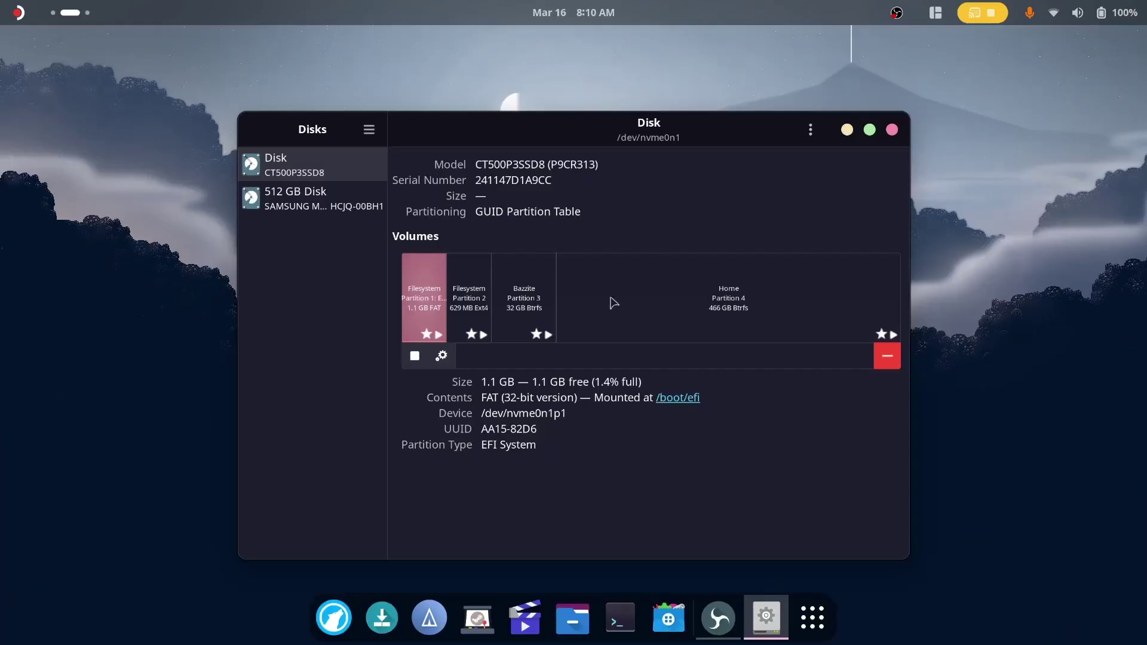
{"action": "left_click", "coordinate": [685, 273]}
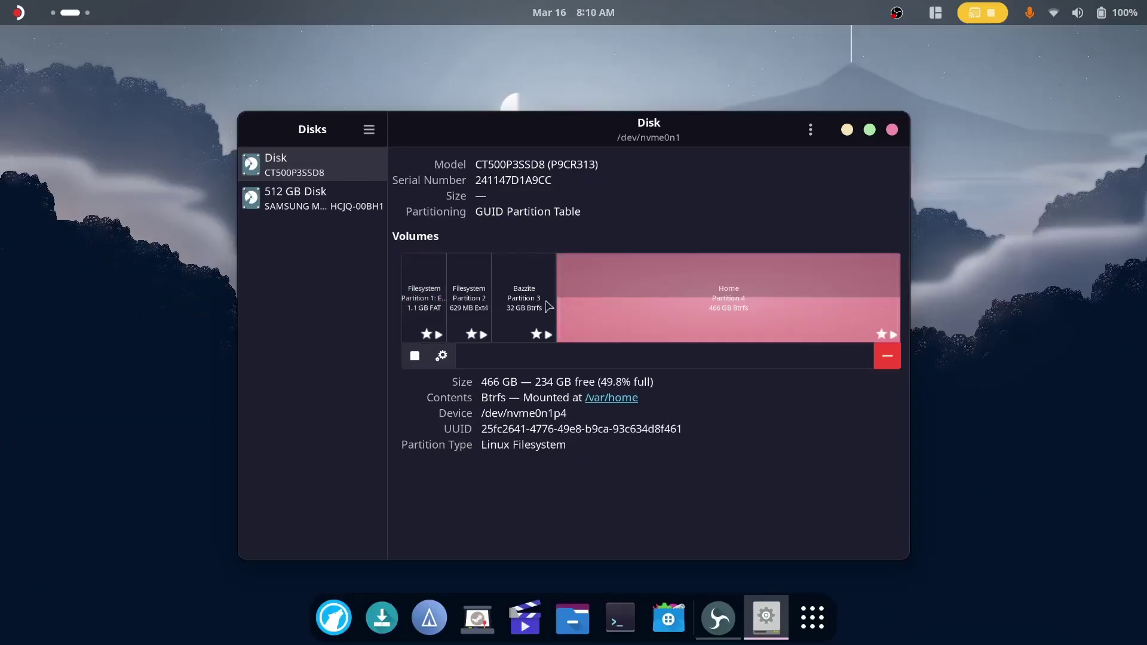
{"action": "left_click", "coordinate": [529, 290]}
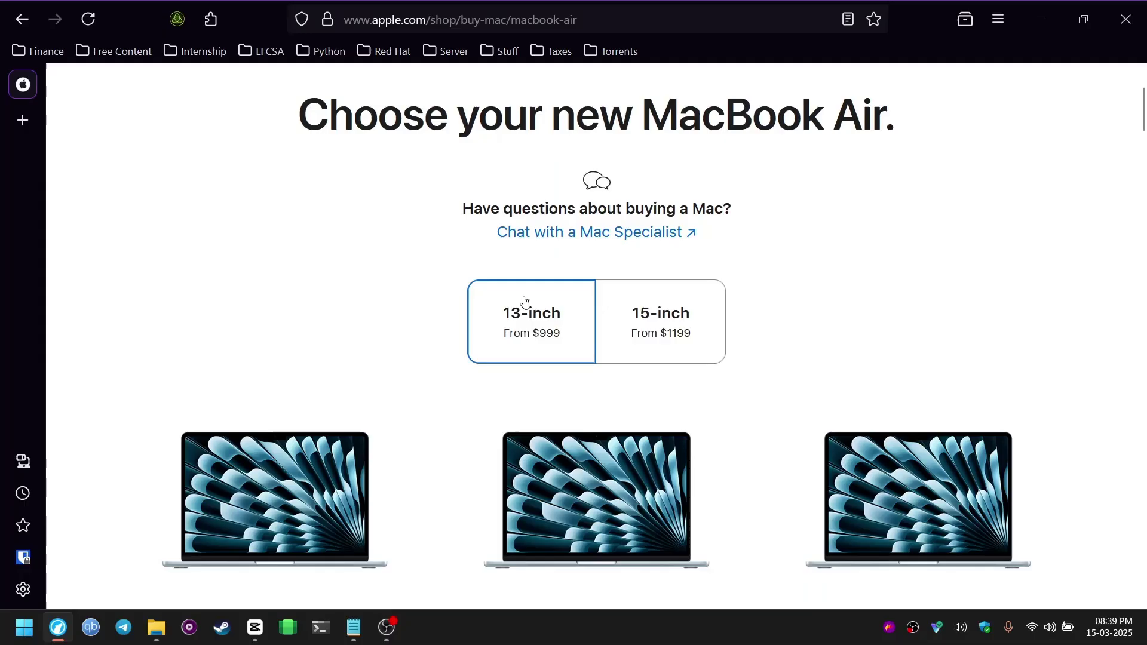
Scroll the MacBook Air page and highlight the first model's 16GB memory and storage lines
{"action": "scroll", "coordinate": [434, 431], "scroll_direction": "down", "scroll_amount": 3}
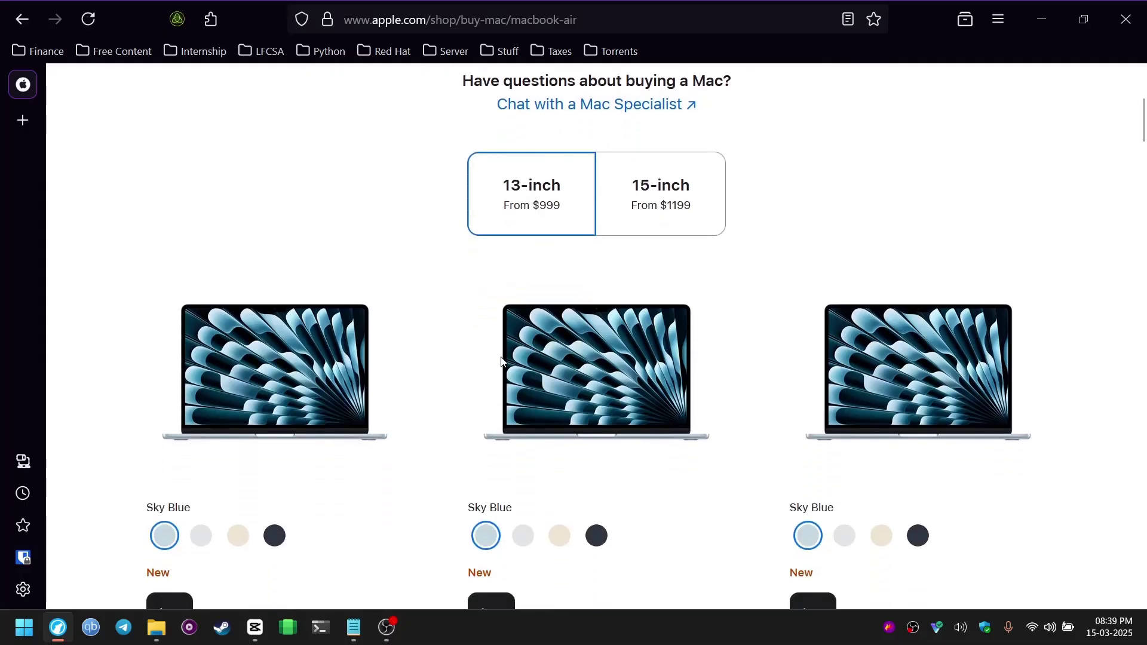
{"action": "left_click_drag", "start_coordinate": [352, 423], "coordinate": [152, 398]}
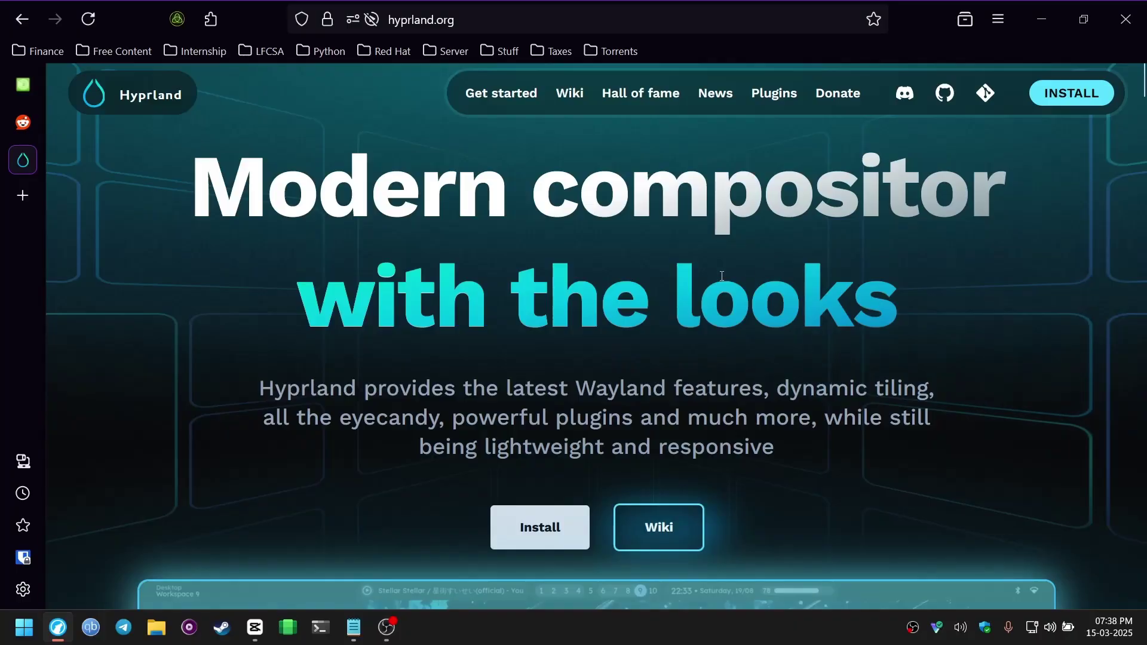
Scroll hyprland.org past the hero to the TLDR Features with Smooth and Dynamic tiling cards
{"action": "scroll", "coordinate": [721, 276], "scroll_direction": "down", "scroll_amount": 15}
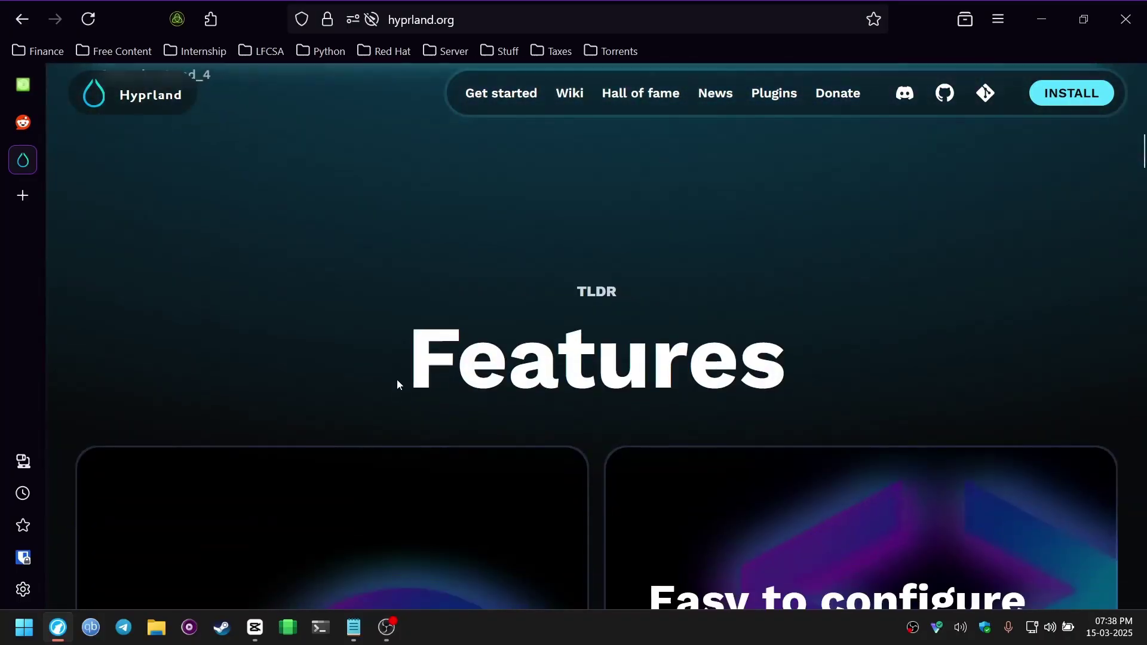
{"action": "scroll", "coordinate": [397, 378], "scroll_direction": "down", "scroll_amount": 10}
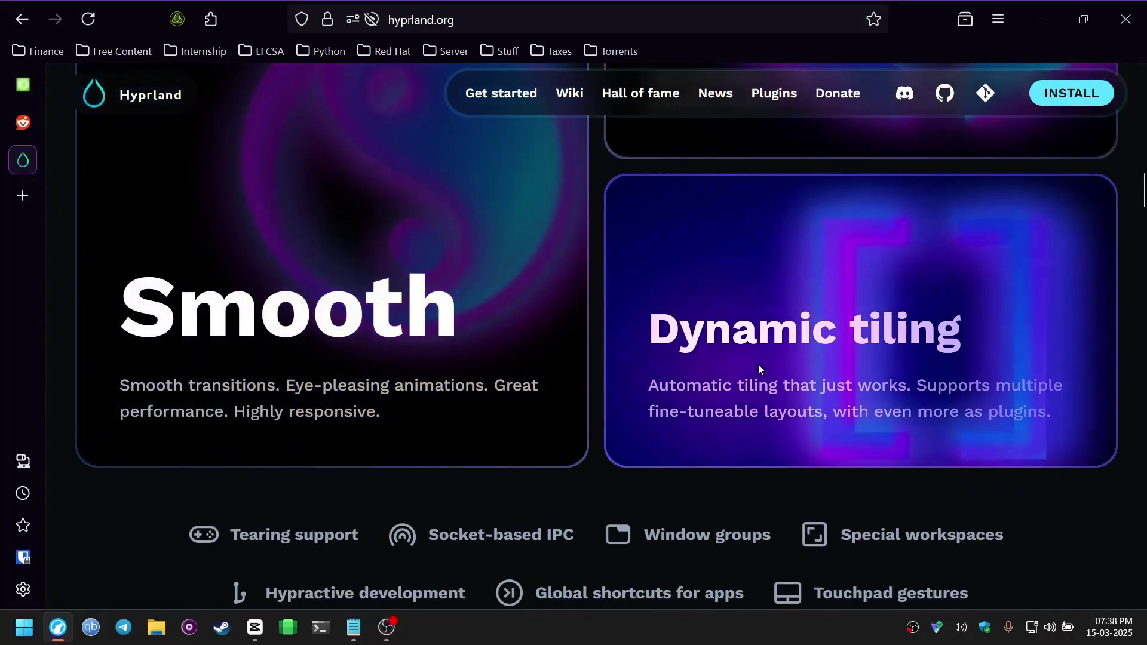
{"action": "scroll", "coordinate": [765, 362], "scroll_direction": "up", "scroll_amount": 5}
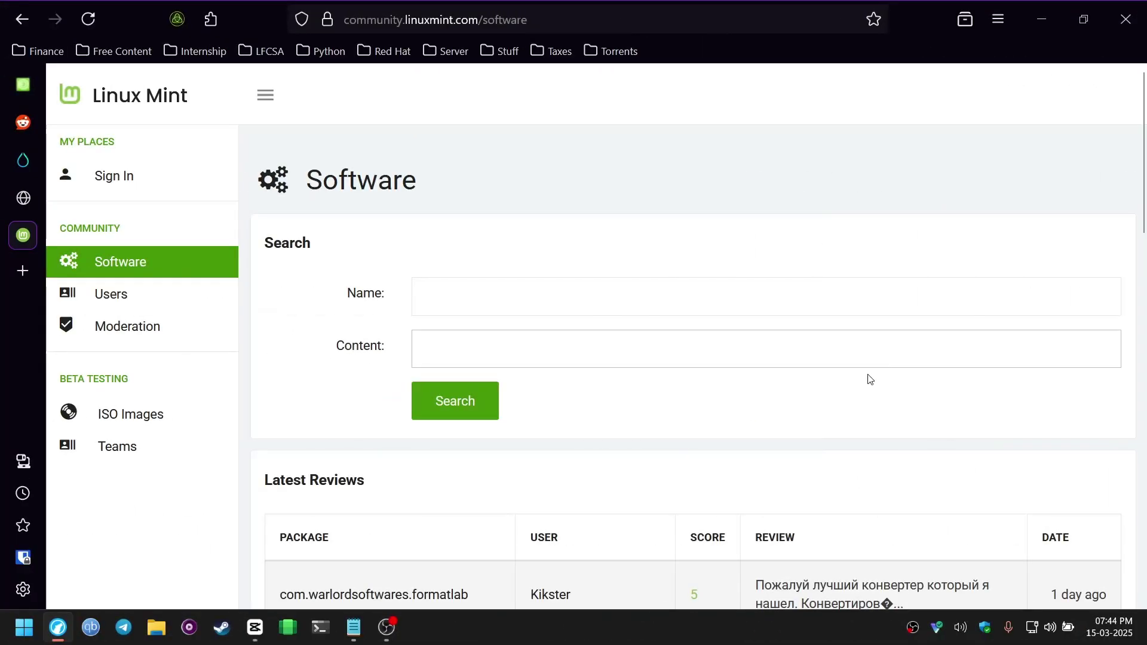
{"action": "scroll", "coordinate": [870, 379], "scroll_direction": "down", "scroll_amount": 3}
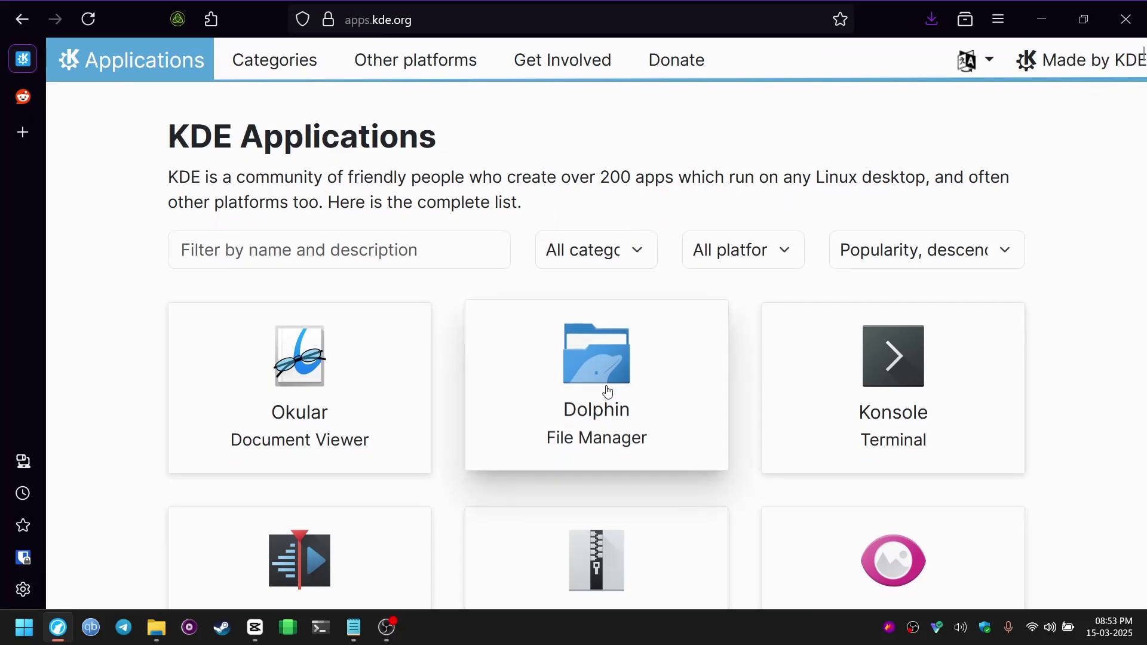
{"action": "scroll", "coordinate": [597, 391], "scroll_direction": "down", "scroll_amount": 10}
{"action": "scroll", "coordinate": [517, 456], "scroll_direction": "down", "scroll_amount": 7}
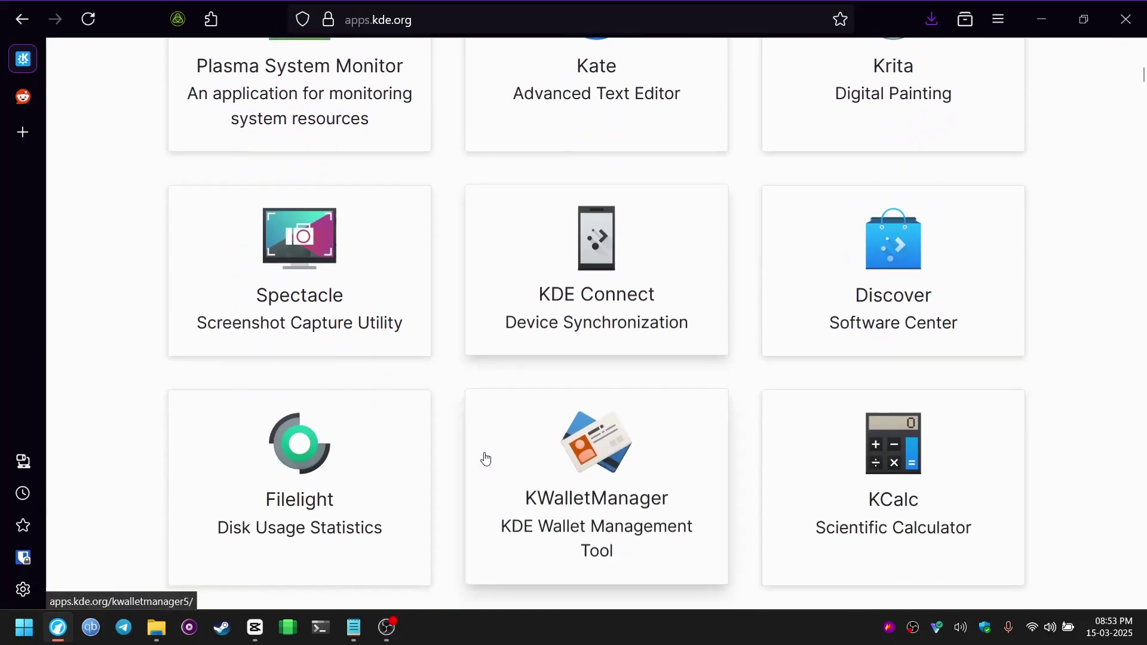
{"action": "scroll", "coordinate": [896, 597], "scroll_direction": "down", "scroll_amount": 5}
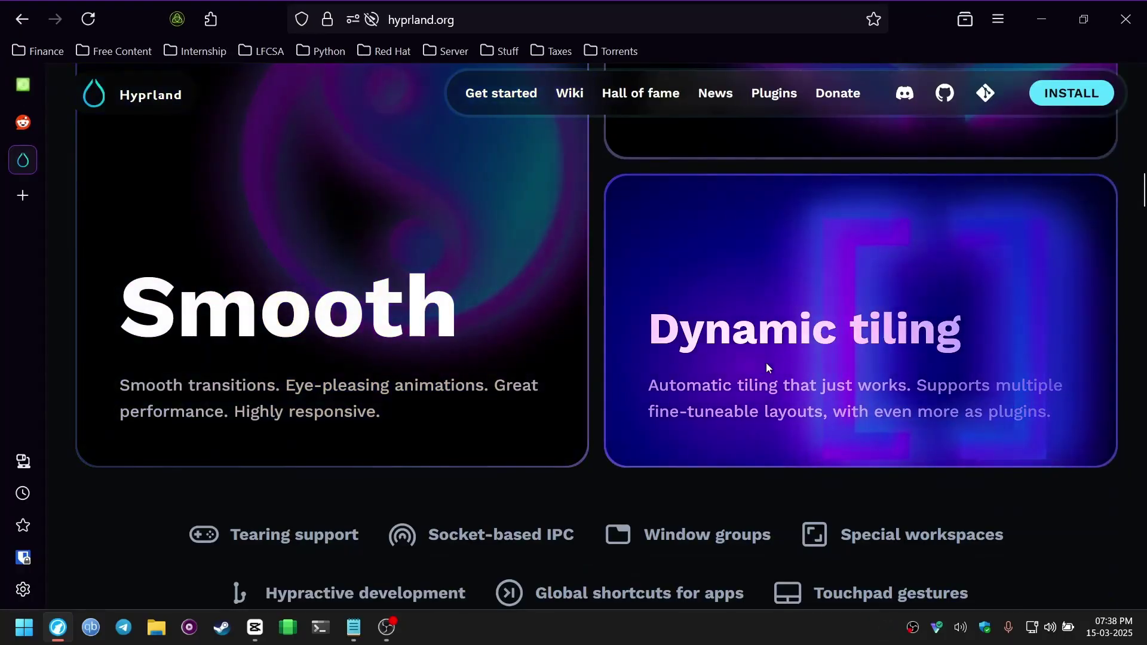
{"action": "scroll", "coordinate": [768, 362], "scroll_direction": "up", "scroll_amount": 5}
{"action": "scroll", "coordinate": [508, 478], "scroll_direction": "down", "scroll_amount": 5}
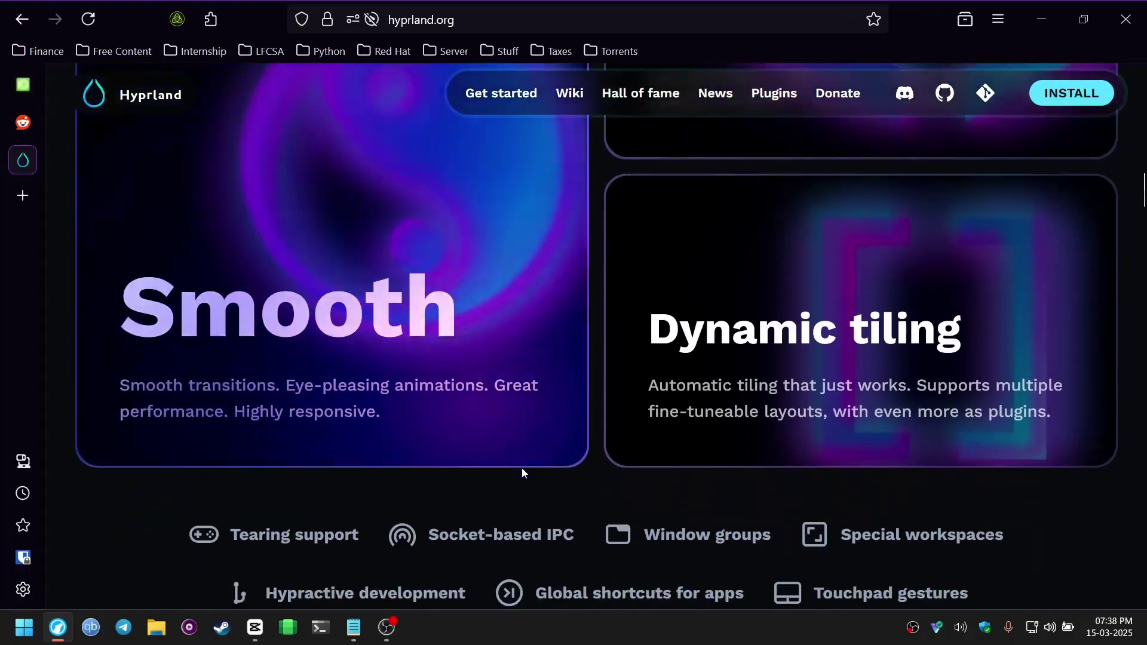
{"action": "scroll", "coordinate": [627, 424], "scroll_direction": "down", "scroll_amount": 3}
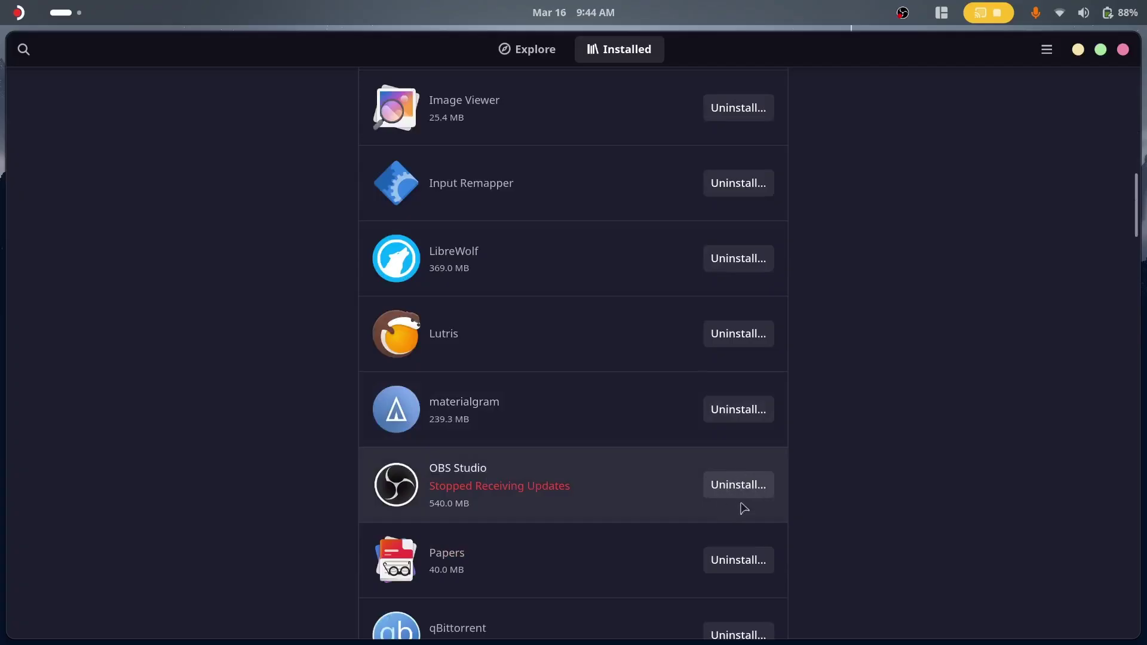